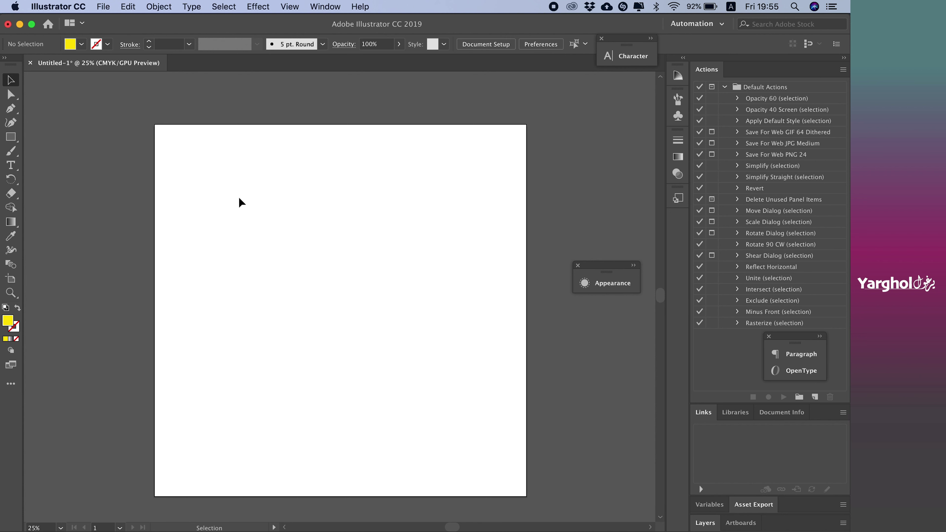
Draw a yellow square in the upper-left part of the artboard with the Rectangle tool.
scroll(239, 197, left, 2)
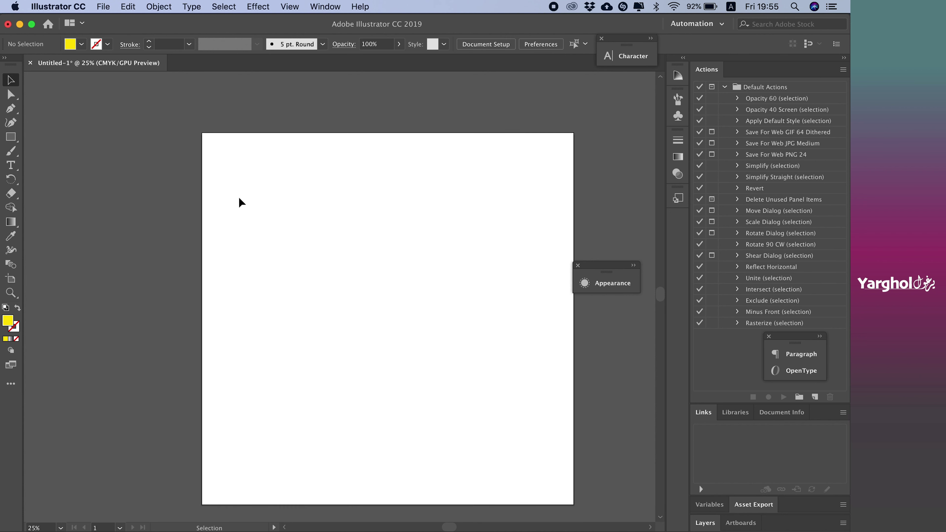
scroll(238, 197, right, 3)
scroll(238, 197, down, 2)
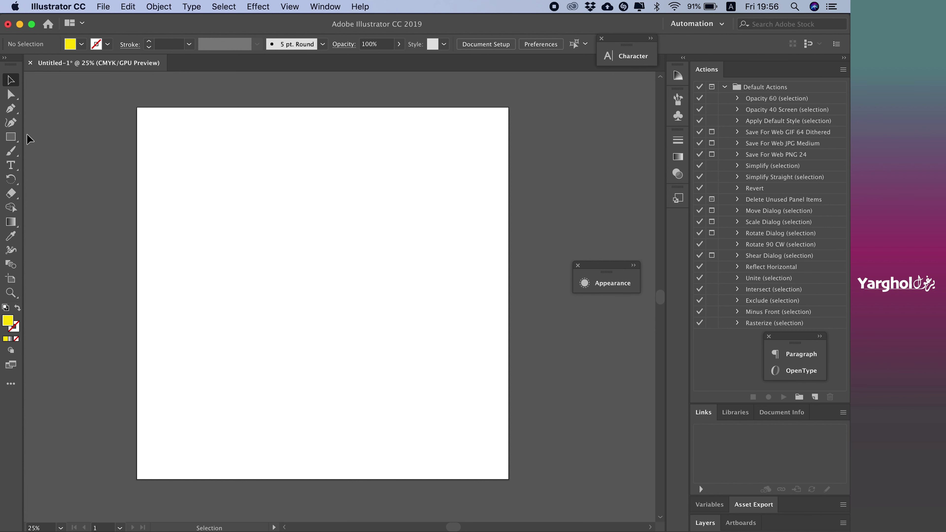
click(10, 136)
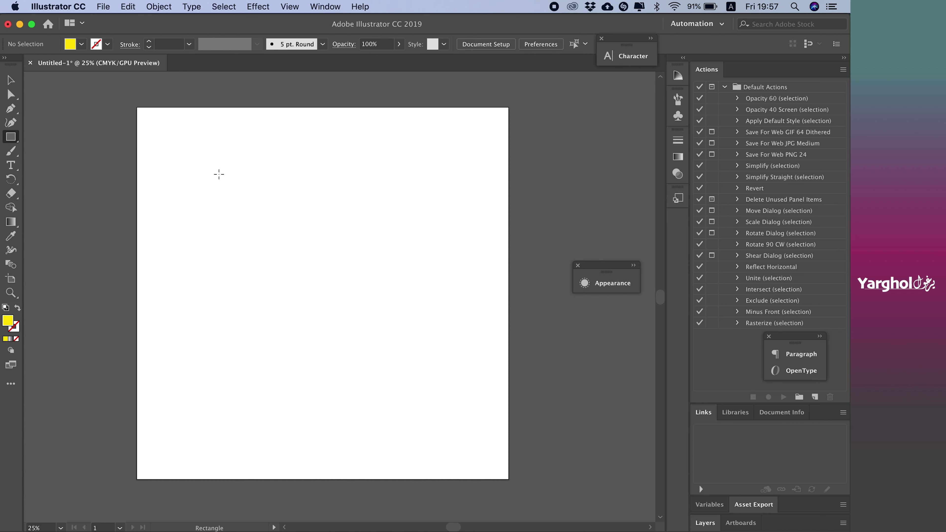
drag(199, 171, 397, 369)
Switch to the Selection tool, reselect the square, and open the Window menu.
key(v)
click(436, 320)
click(294, 328)
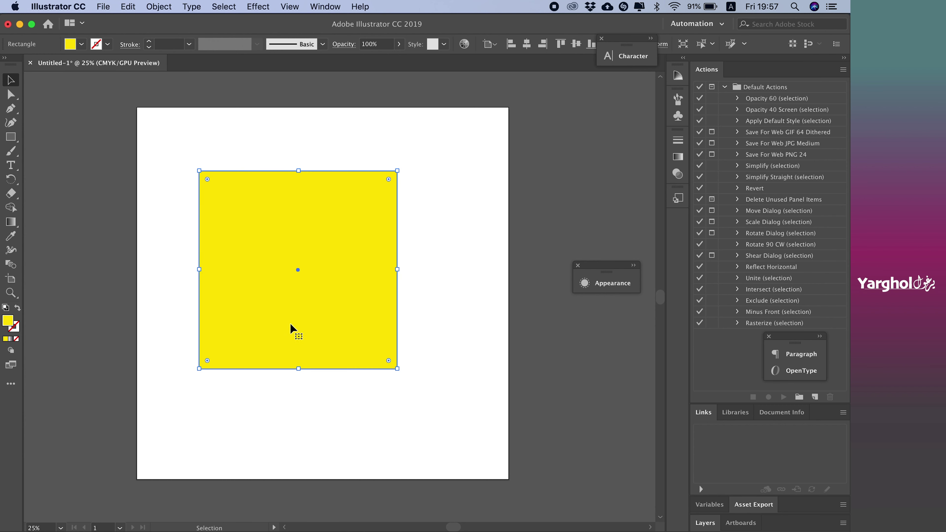
click(325, 7)
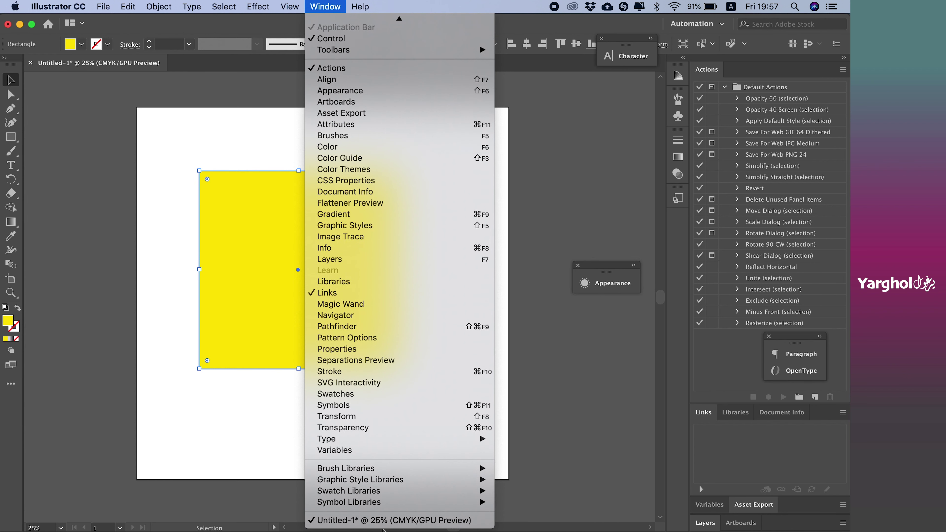
mouse_move(349, 491)
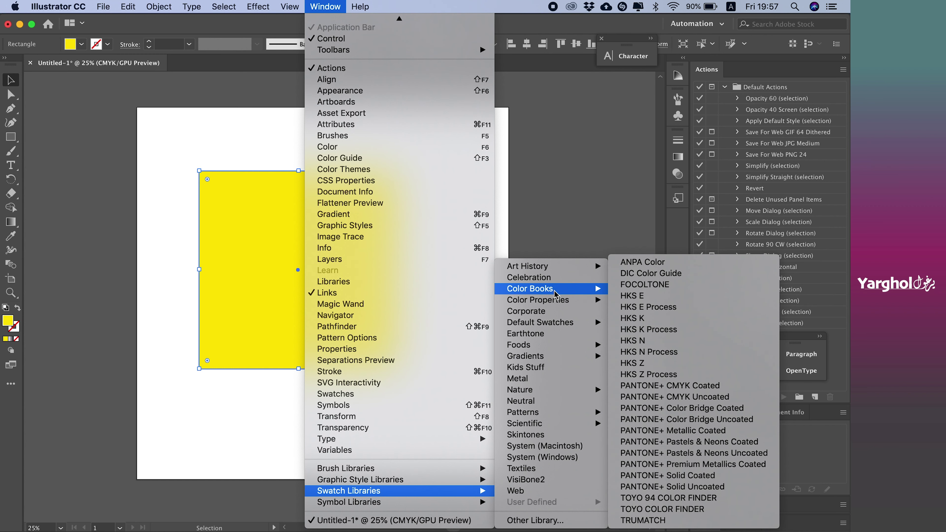
mouse_move(551, 288)
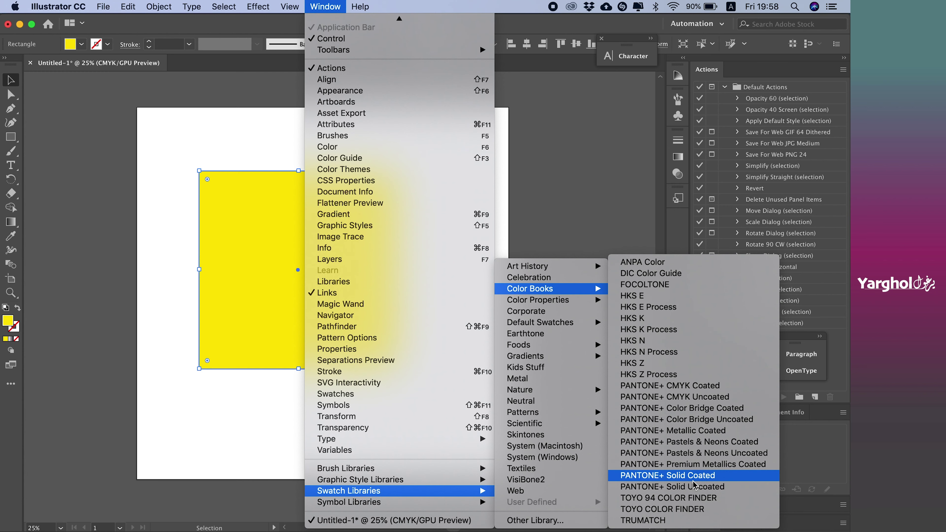
Open and enlarge the PANTONE+ Solid Coated library, then fill the square with a brown swatch.
click(692, 479)
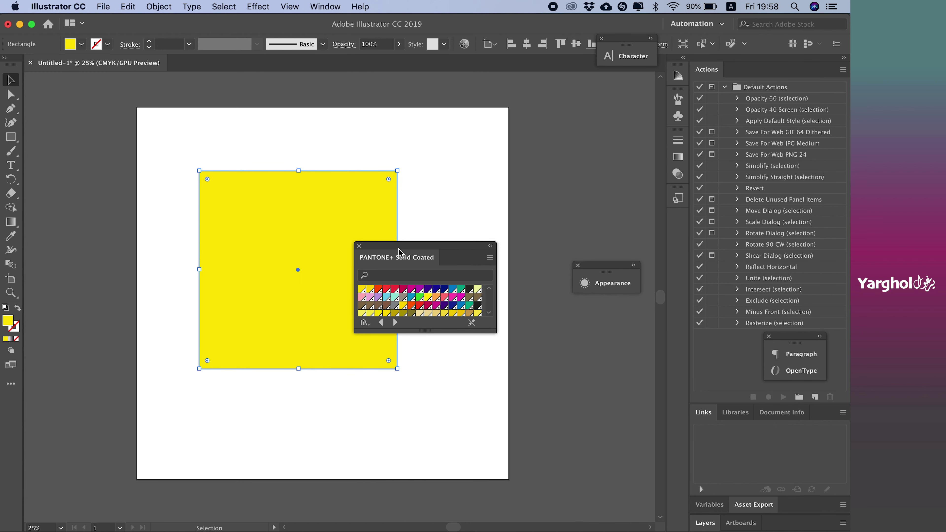
drag(406, 250, 473, 157)
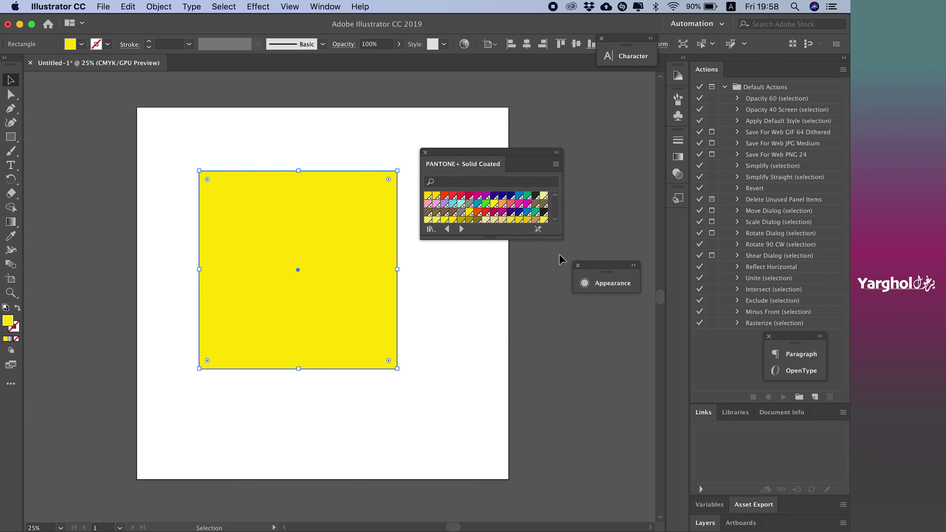
mouse_move(561, 238)
mouse_down()
mouse_move(608, 494)
mouse_move(646, 503)
mouse_up()
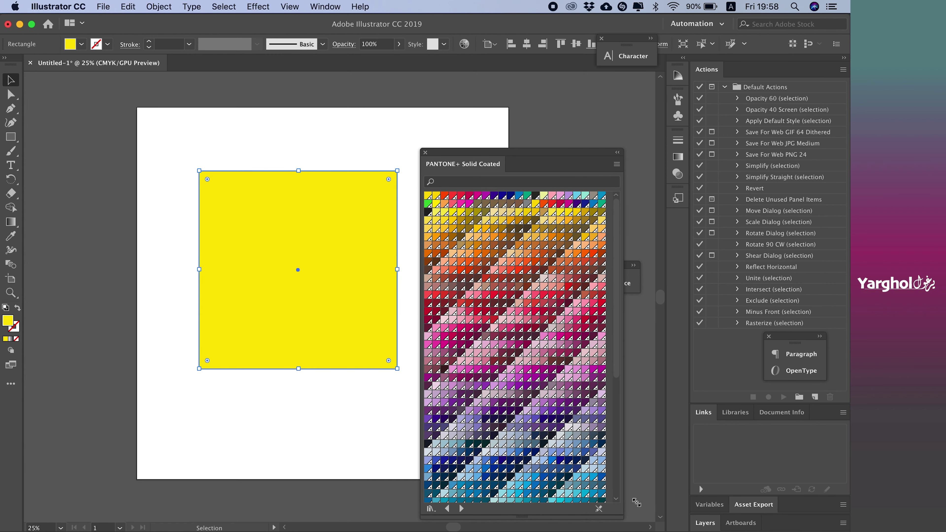
drag(602, 159, 602, 124)
click(485, 234)
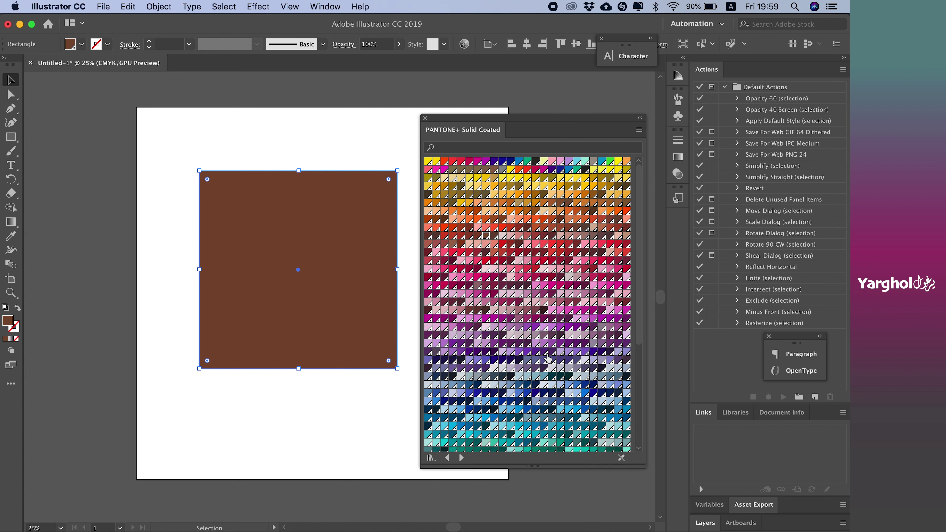
Fill the square with purple PANTONE 2573 C, then deselect and reselect it.
click(543, 345)
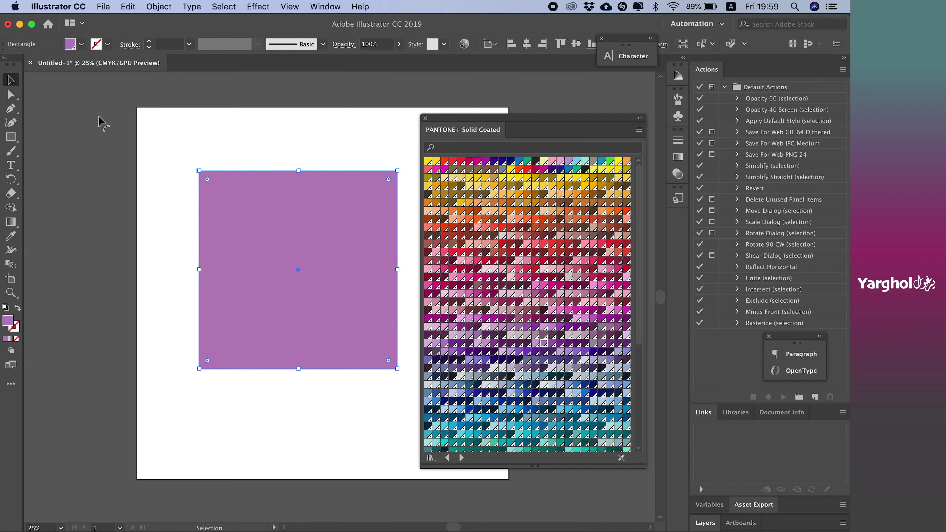
click(104, 125)
click(260, 229)
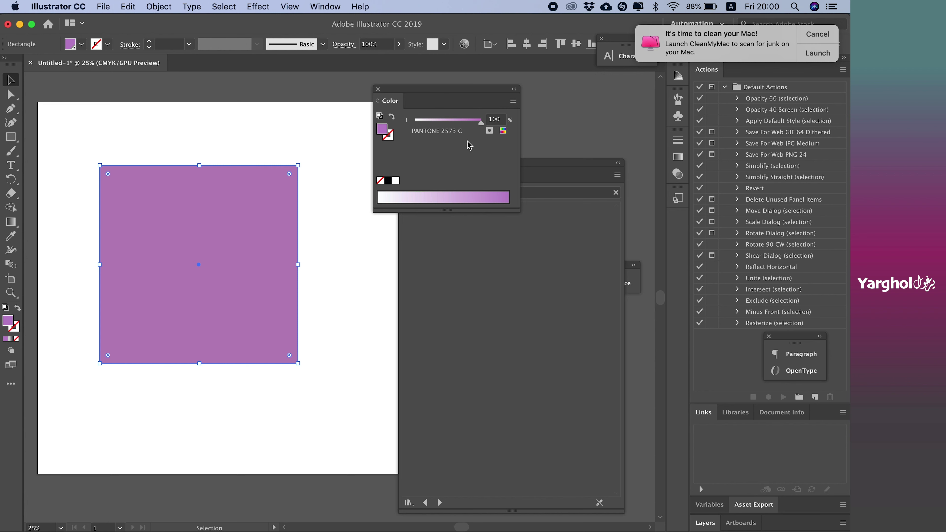
Convert the purple fill to CMYK C 27.63, M 54.46, Y 0, K 0, then dismiss the notification.
click(271, 130)
click(241, 235)
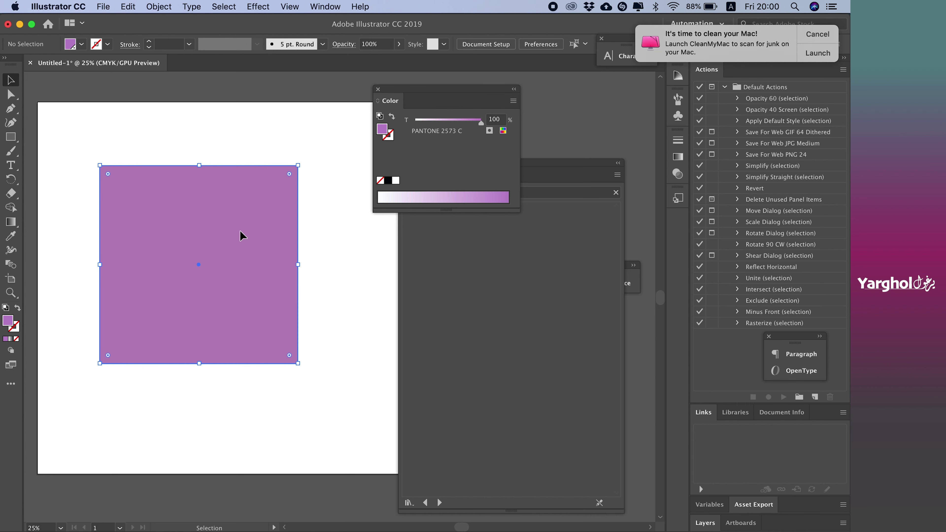
click(502, 130)
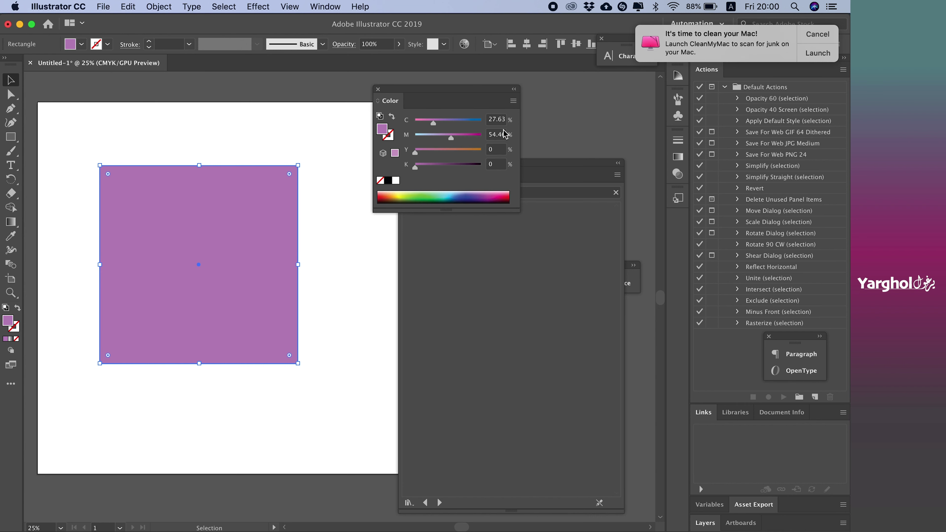
click(226, 138)
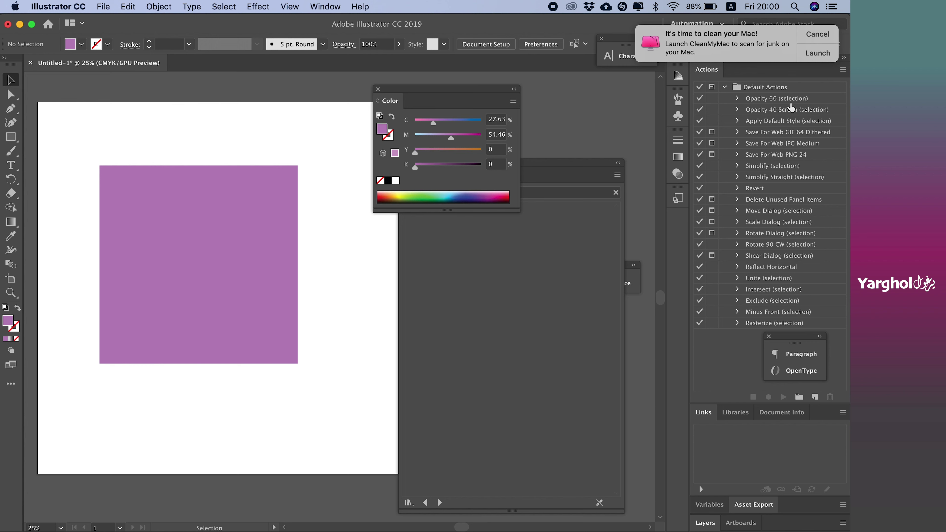
click(818, 34)
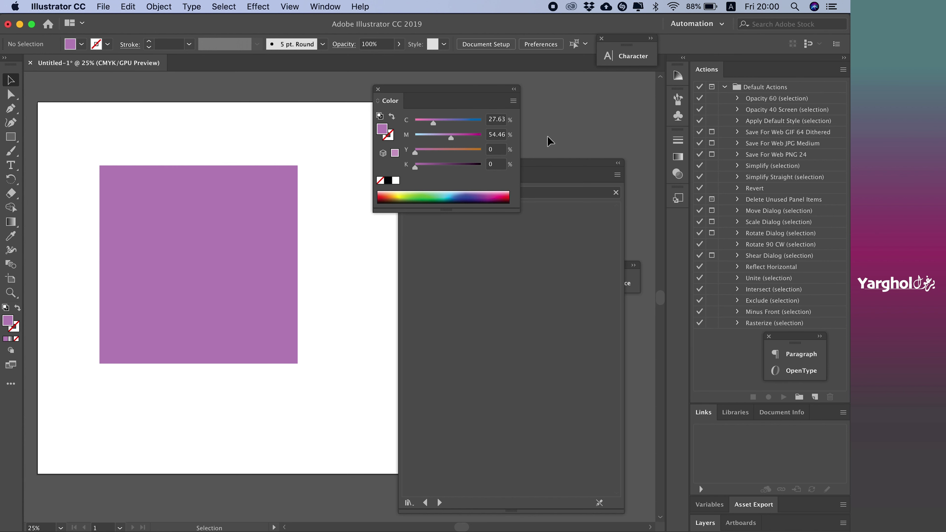